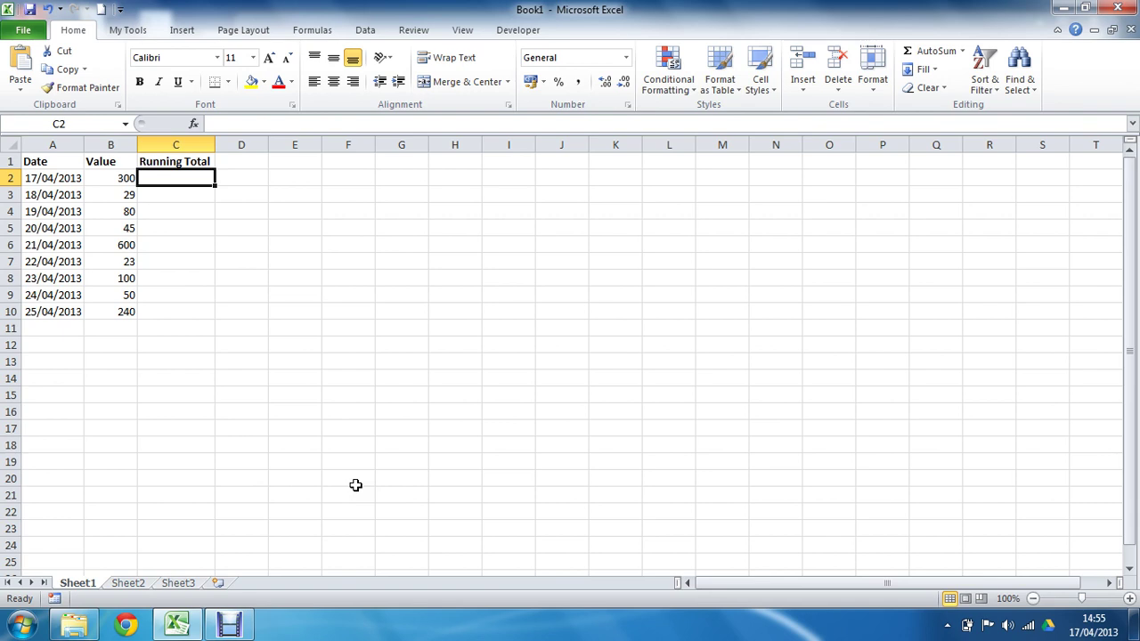
- Start a =SUM( formula in C2 with an absolute B2 reference extended into a range
{"action": "type", "text": "=su"}
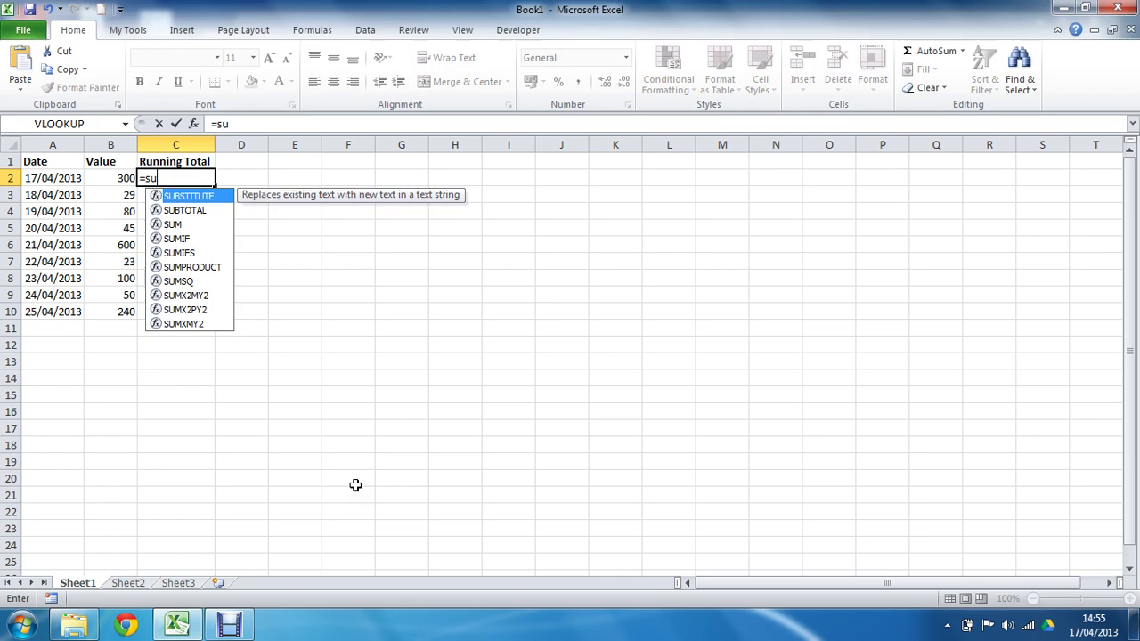
{"action": "type", "text": "m("}
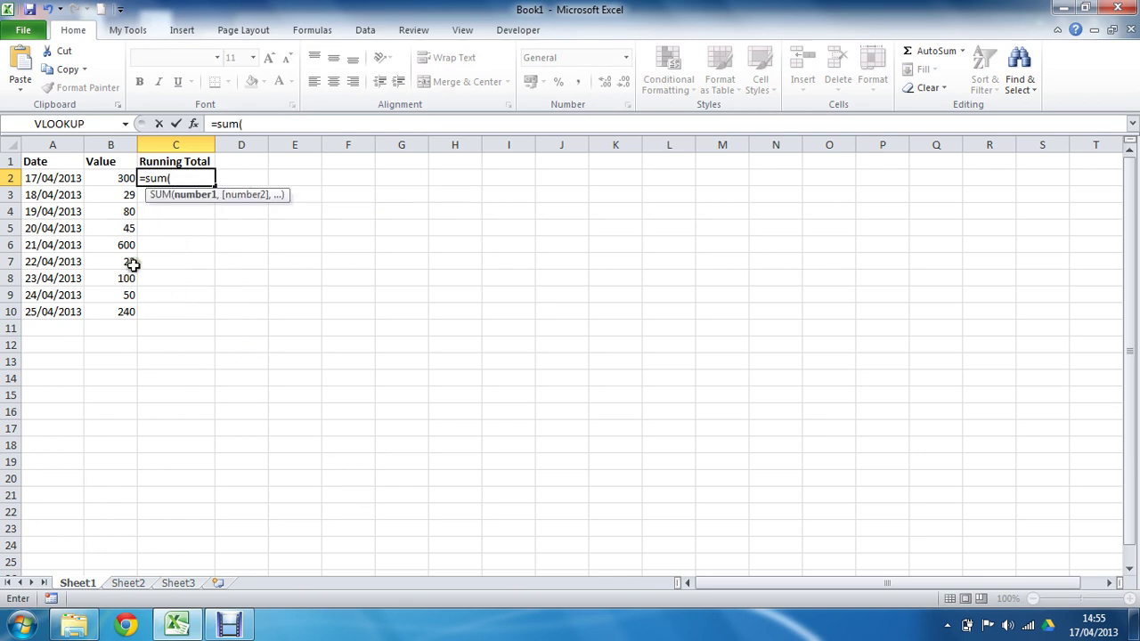
{"action": "left_click", "coordinate": [125, 179]}
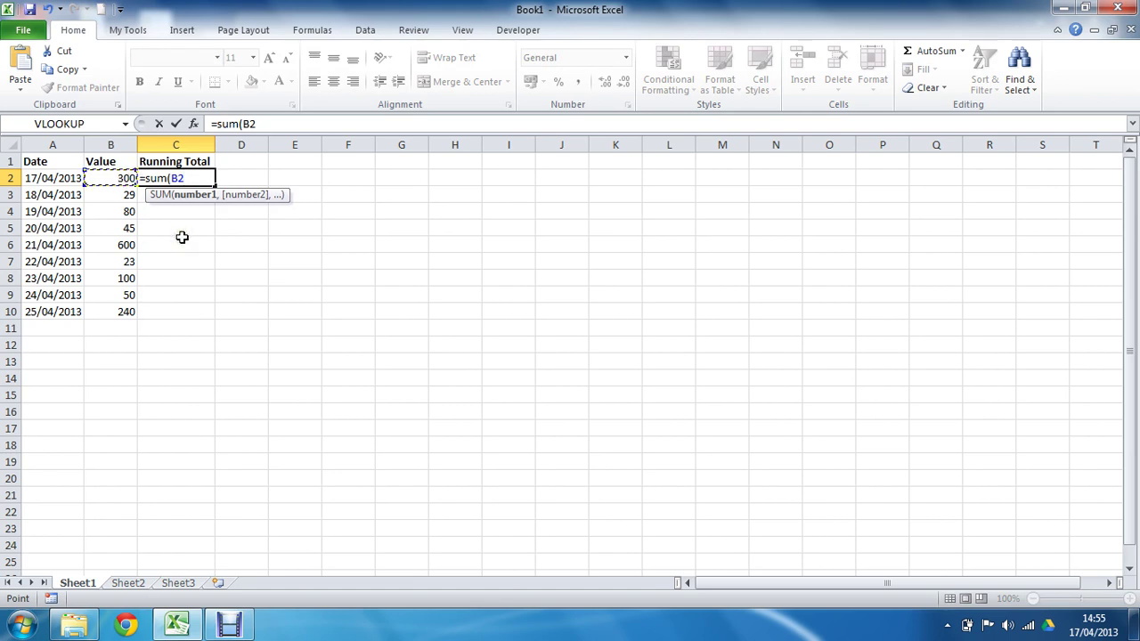
{"action": "key", "text": "F4"}
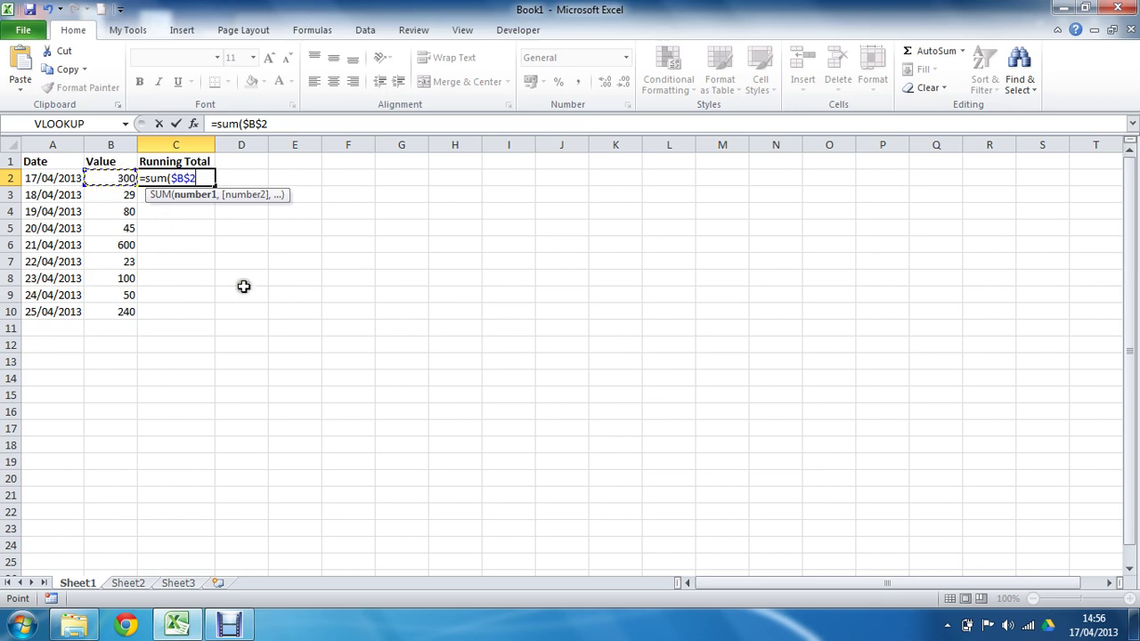
{"action": "key", "text": "F8"}
{"action": "key", "text": "F4"}
{"action": "key", "text": "F4"}
{"action": "key", "text": "F4"}
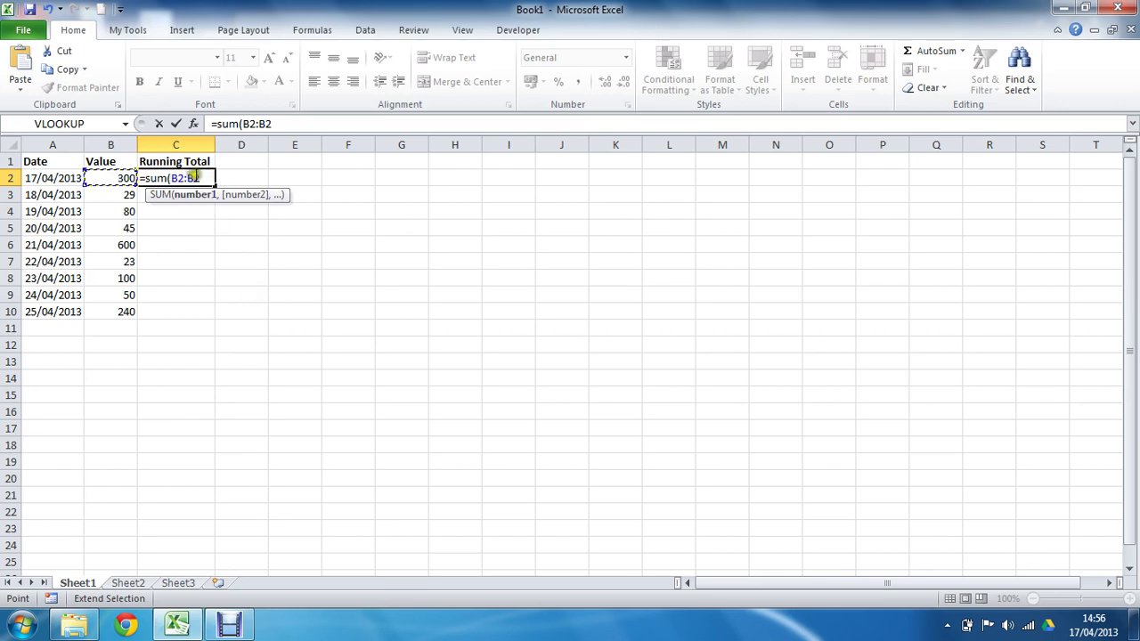
- Edit the range to $B$2:$B2 and commit =SUM($B$2:$B2), showing 300
{"action": "left_click", "coordinate": [175, 179]}
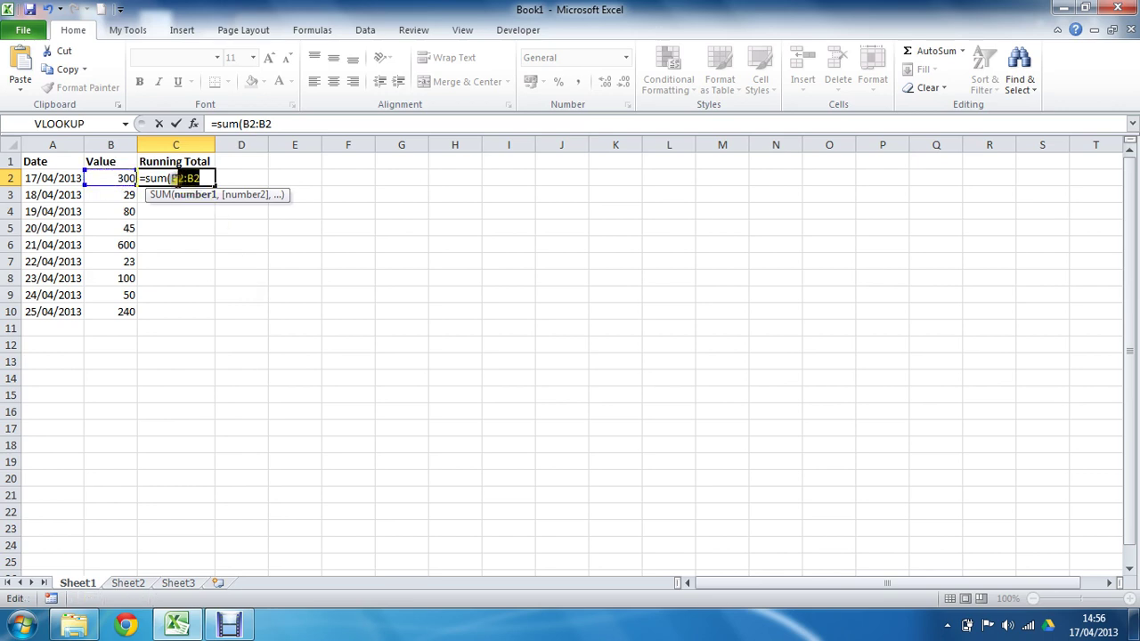
{"action": "double_click", "coordinate": [183, 178]}
{"action": "key", "text": "F4"}
{"action": "left_click", "coordinate": [214, 178]}
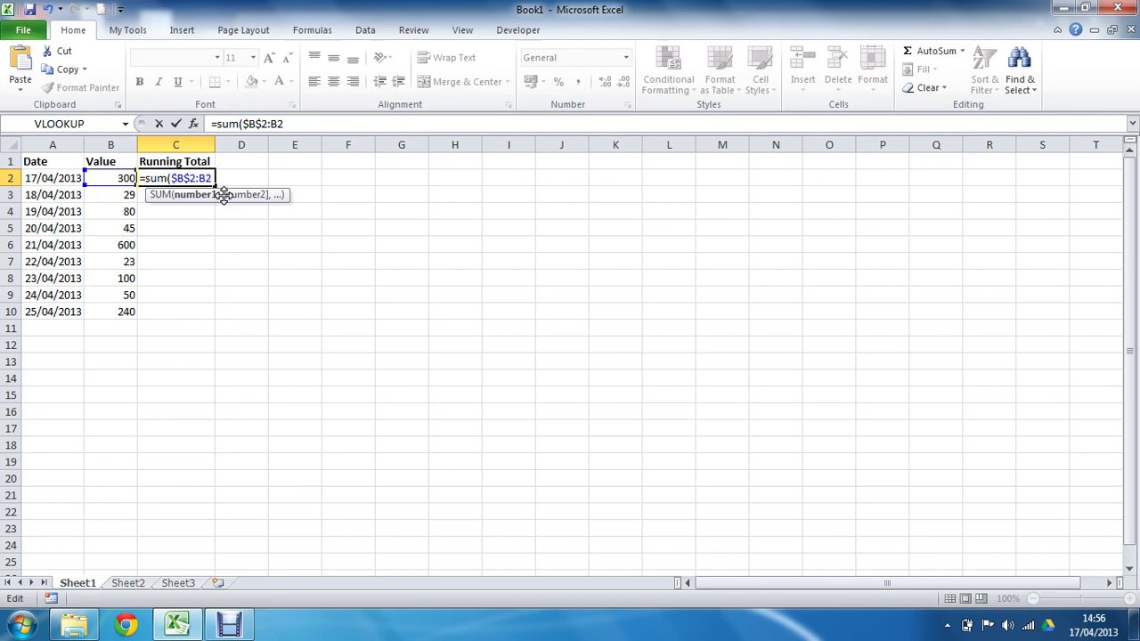
{"action": "type", "text": "$"}
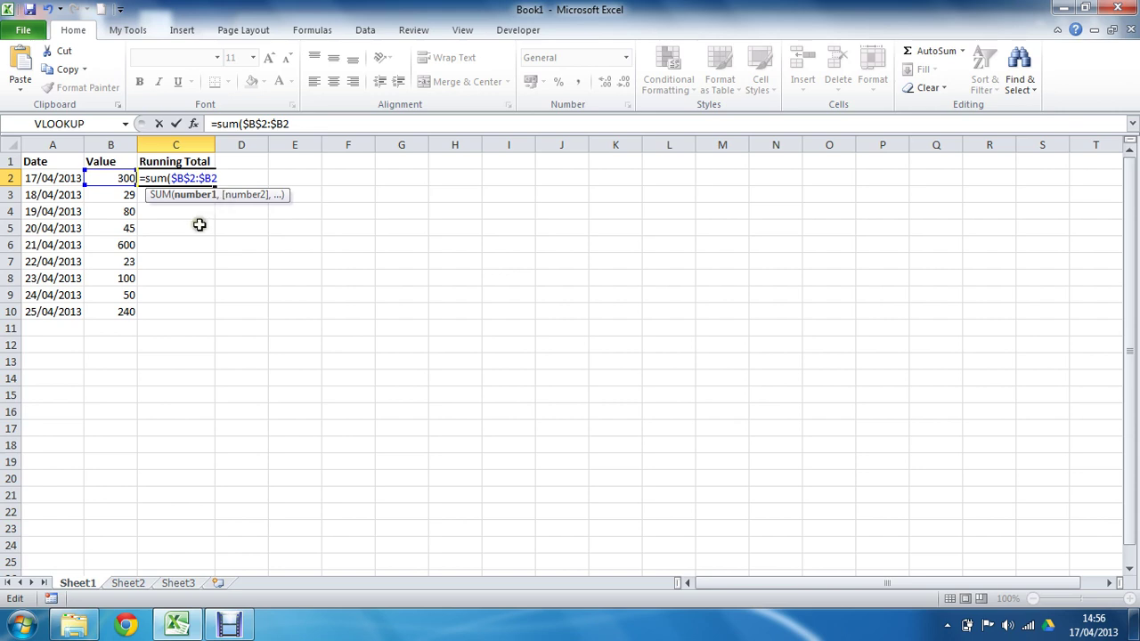
{"action": "left_click", "coordinate": [178, 178]}
{"action": "left_click", "coordinate": [214, 178]}
{"action": "left_click", "coordinate": [187, 178]}
{"action": "key", "text": "Return"}
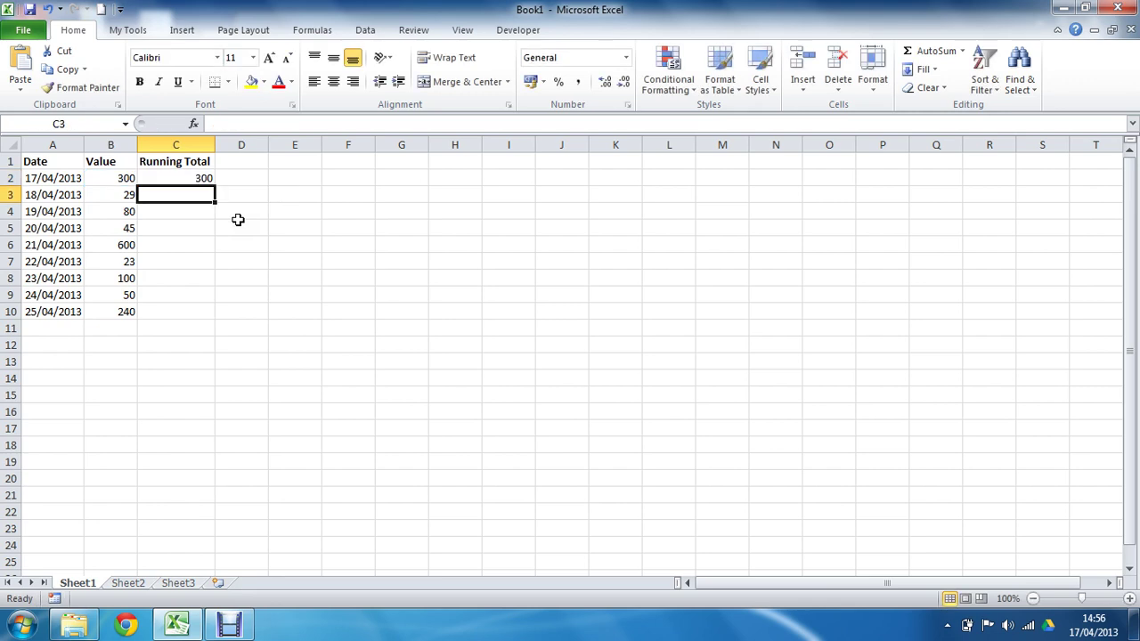
- Fill the C2 formula down to C10 and confirm C7 reads =SUM($B$2:$B7)
{"action": "left_click", "coordinate": [204, 177]}
{"action": "left_click_drag", "start_coordinate": [215, 186], "coordinate": [214, 199]}
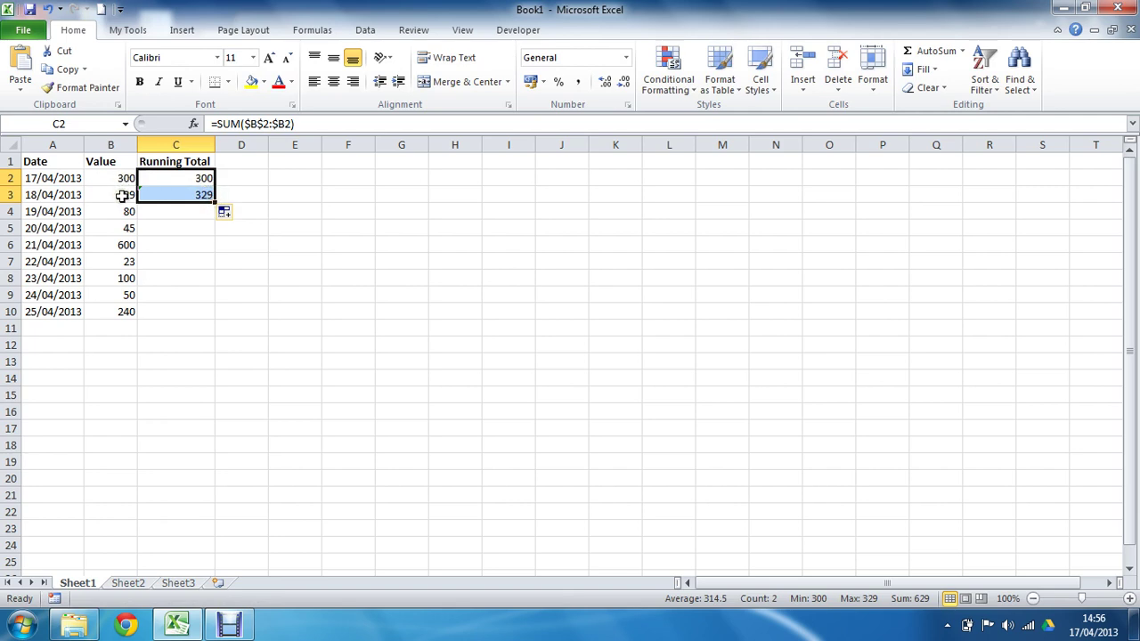
{"action": "left_click_drag", "start_coordinate": [214, 203], "coordinate": [204, 314]}
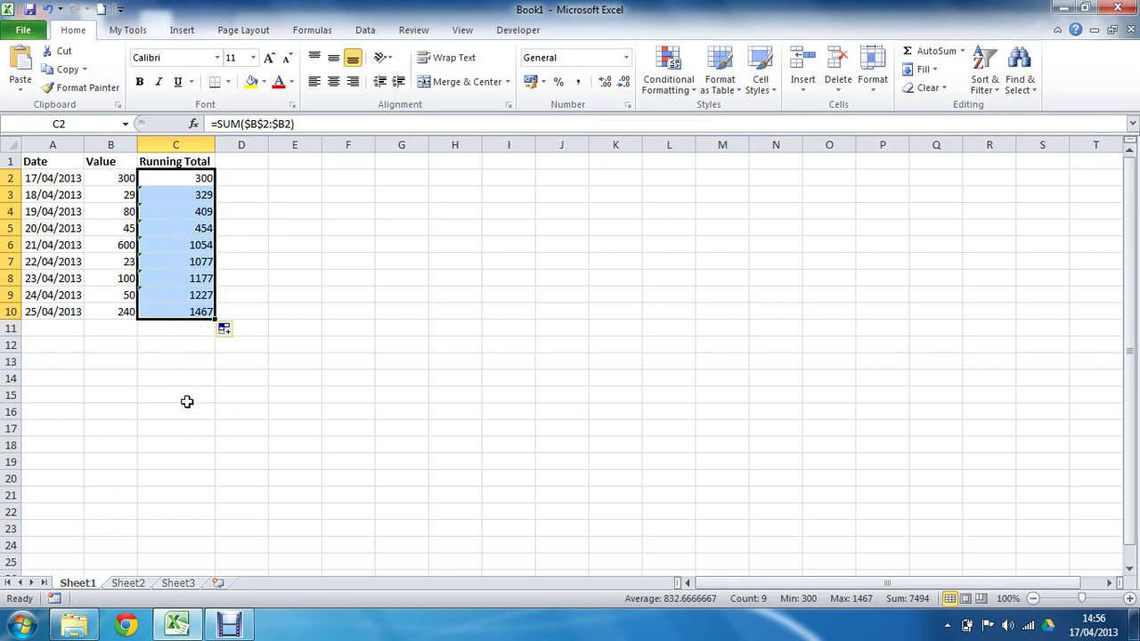
{"action": "left_click", "coordinate": [184, 262]}
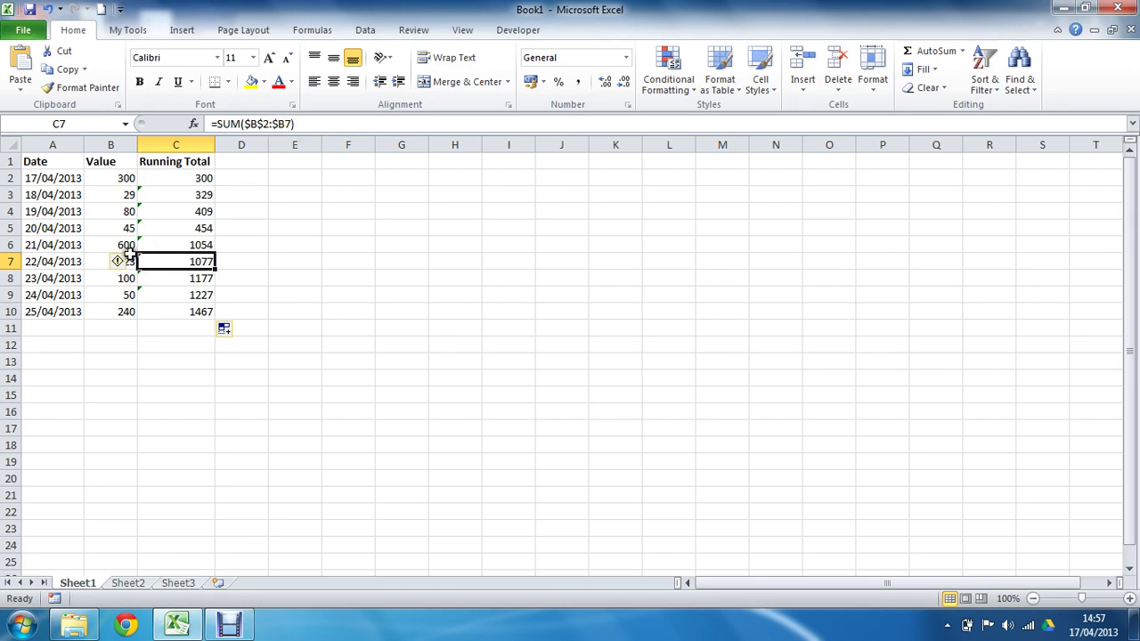
{"action": "left_click_drag", "start_coordinate": [286, 124], "coordinate": [292, 124]}
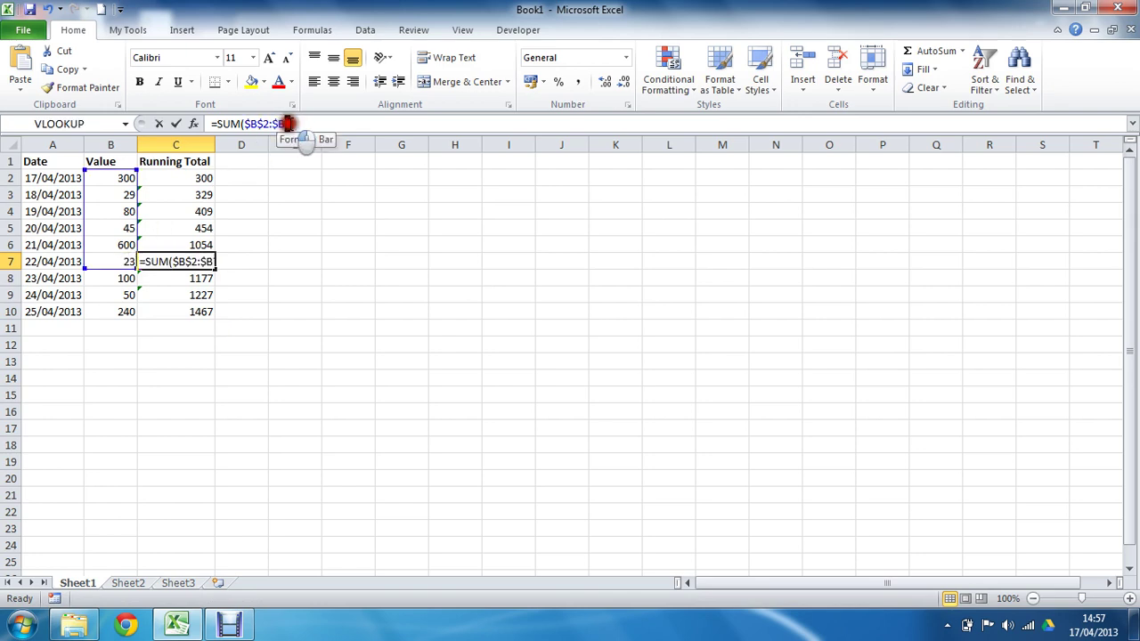
{"action": "key", "text": "ctrl+Return"}
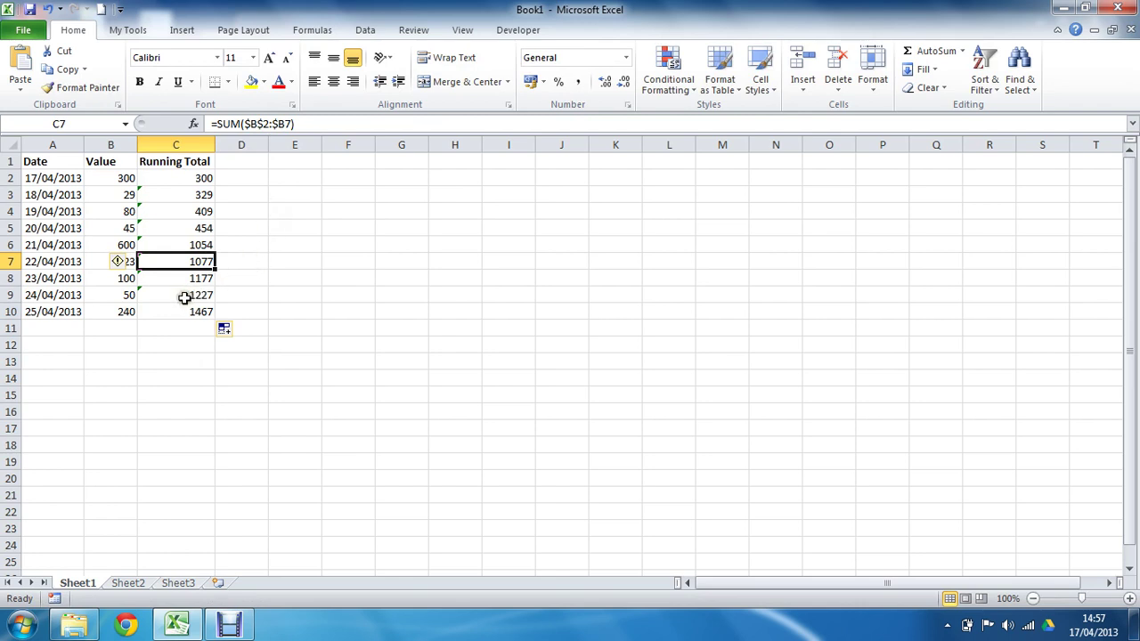
- Compare the flagged C3 formula with column B values and open its error-check dropdown
{"action": "mouse_move", "coordinate": [119, 266]}
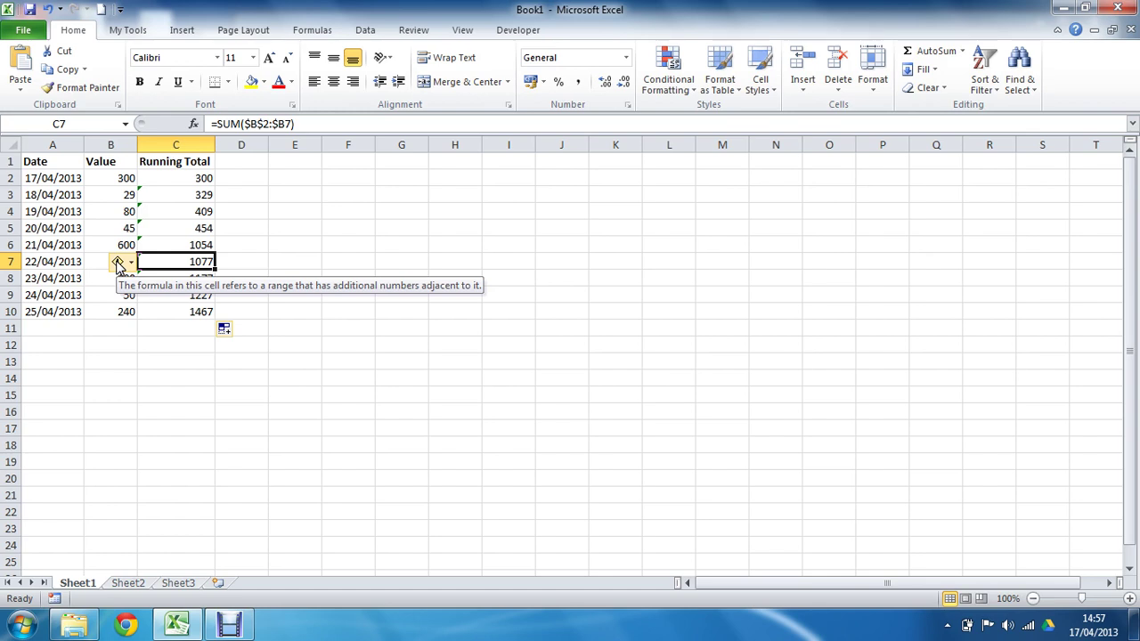
{"action": "left_click", "coordinate": [185, 197]}
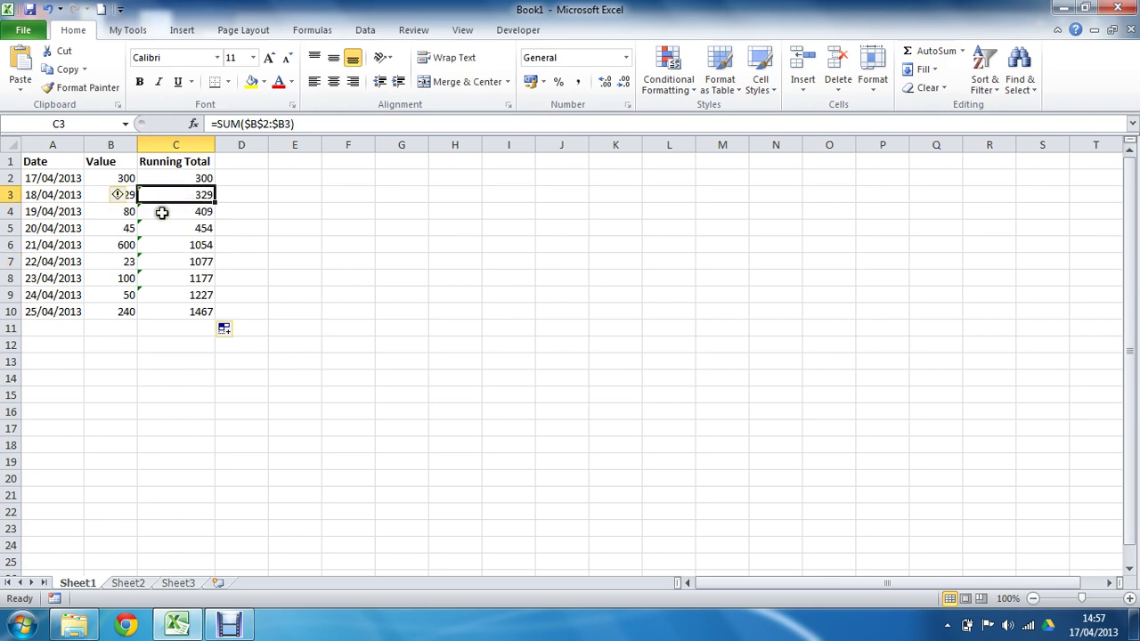
{"action": "left_click_drag", "start_coordinate": [111, 178], "coordinate": [108, 316]}
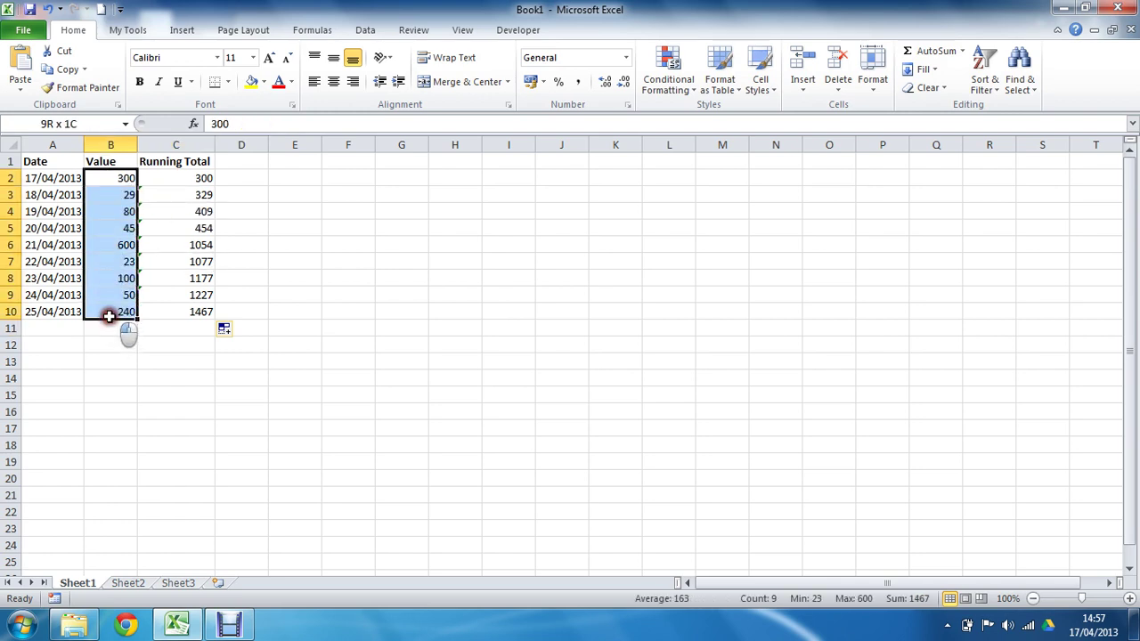
{"action": "left_click_drag", "start_coordinate": [110, 247], "coordinate": [108, 300]}
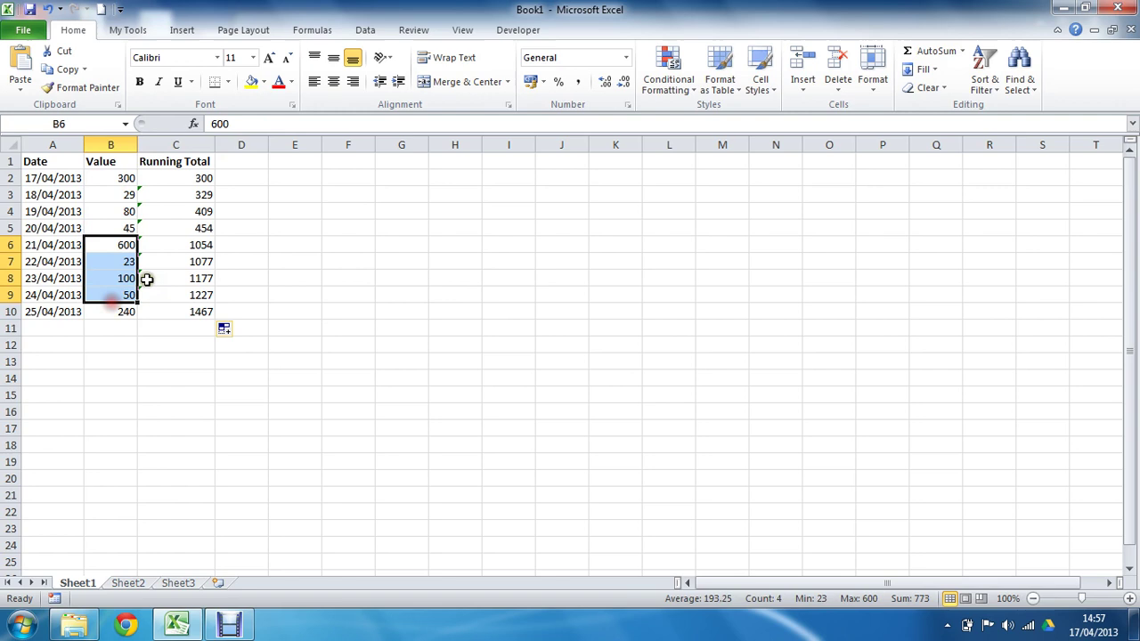
{"action": "left_click", "coordinate": [190, 196]}
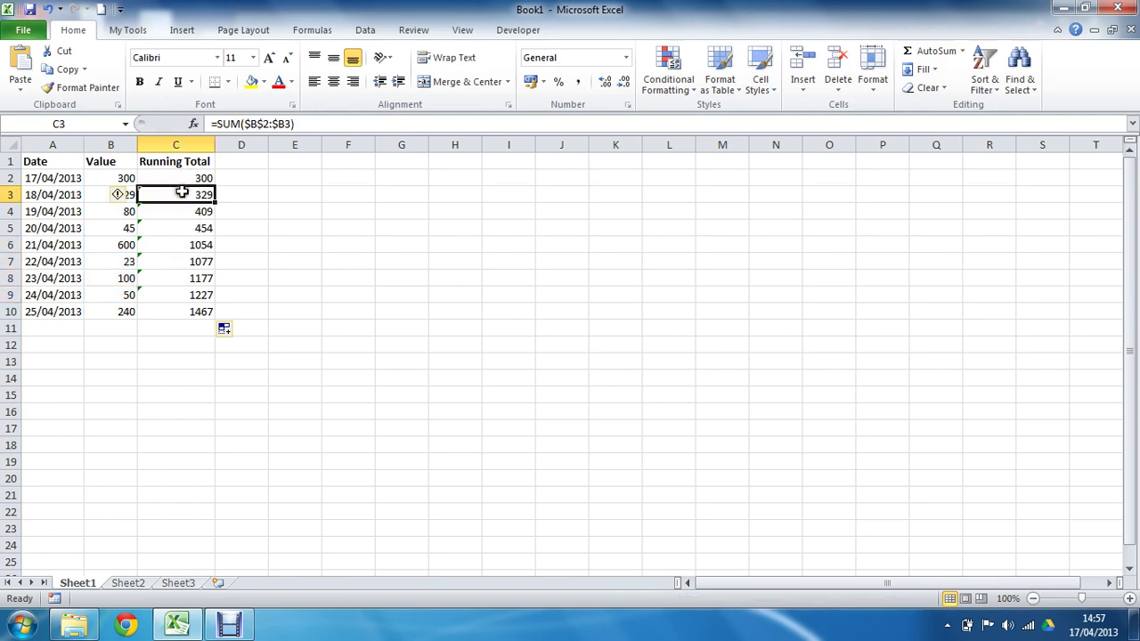
{"action": "left_click_drag", "start_coordinate": [181, 193], "coordinate": [181, 304]}
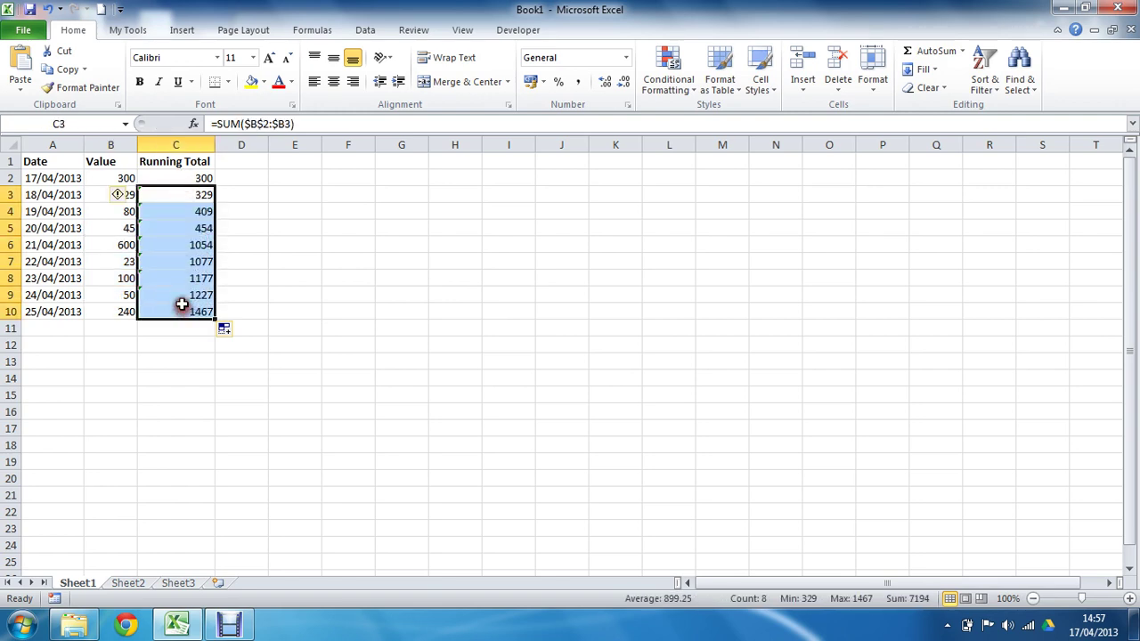
{"action": "left_click", "coordinate": [118, 195]}
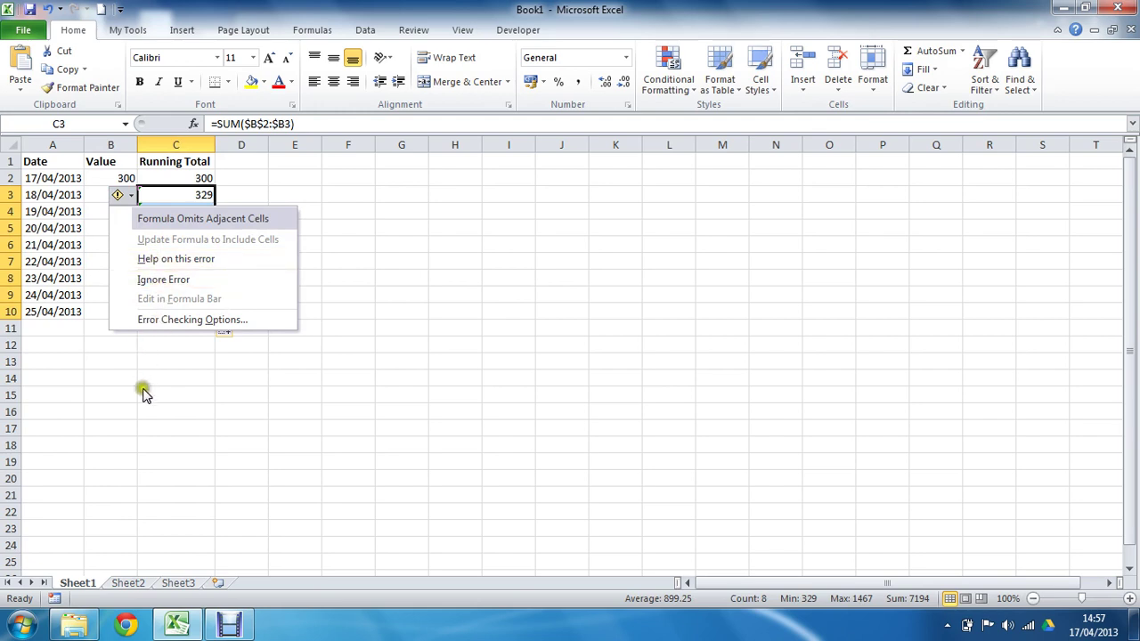
{"action": "left_click", "coordinate": [198, 323]}
- In Error Checking Options, untick 'Formulas which omit cells in a region', keeping other rules as they were
{"action": "left_click", "coordinate": [180, 321]}
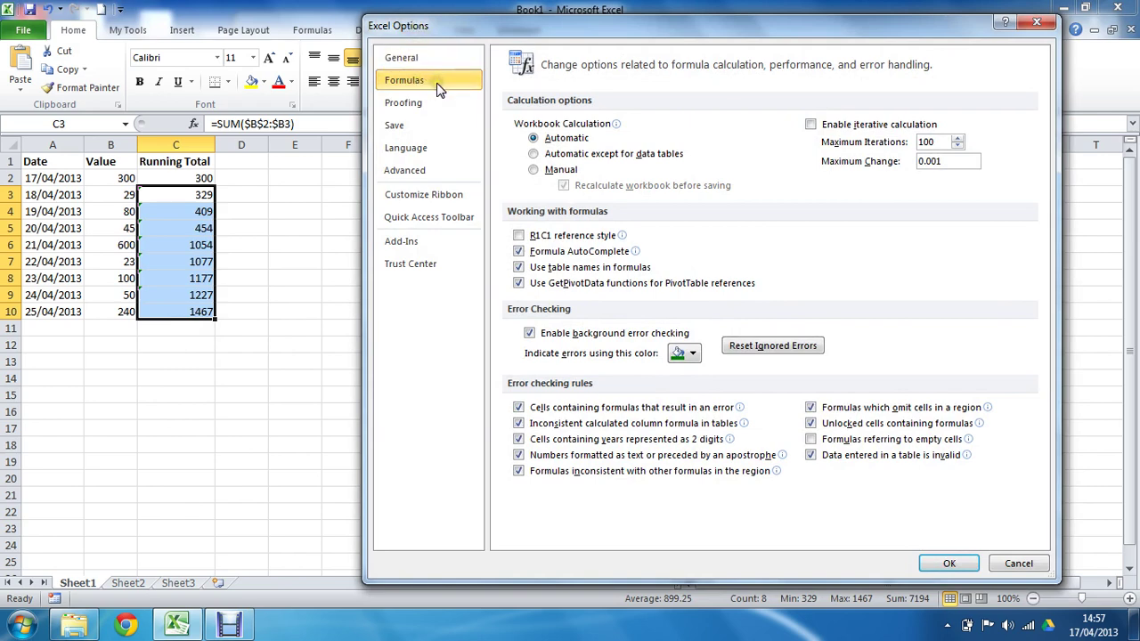
{"action": "left_click_drag", "start_coordinate": [518, 35], "coordinate": [457, 44]}
{"action": "left_click", "coordinate": [749, 415]}
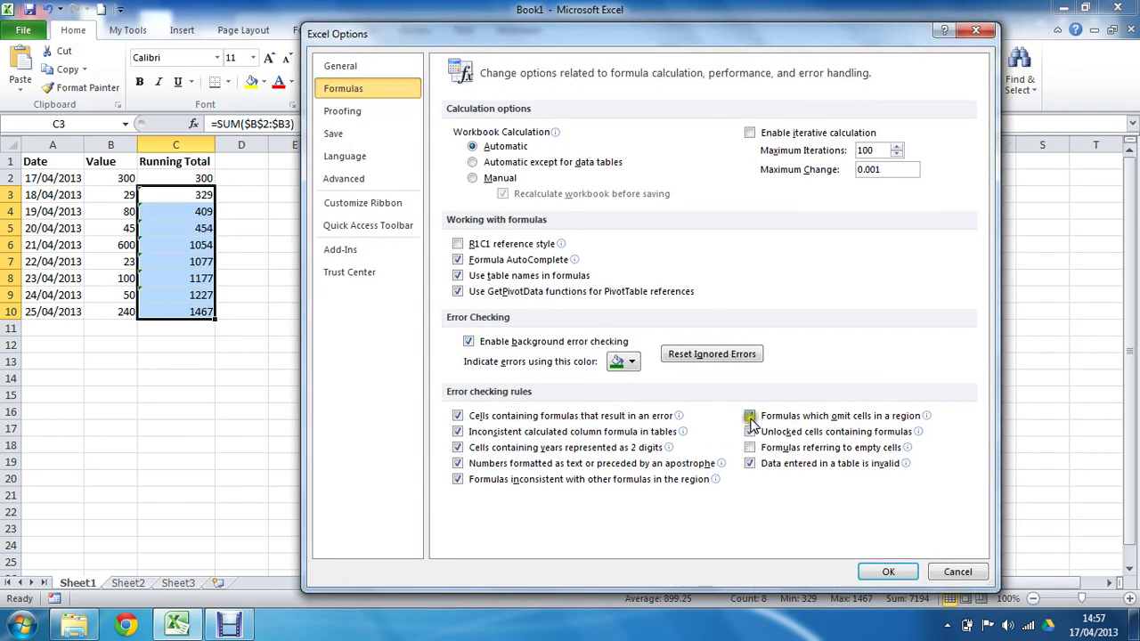
{"action": "left_click", "coordinate": [750, 463]}
{"action": "left_click", "coordinate": [749, 463]}
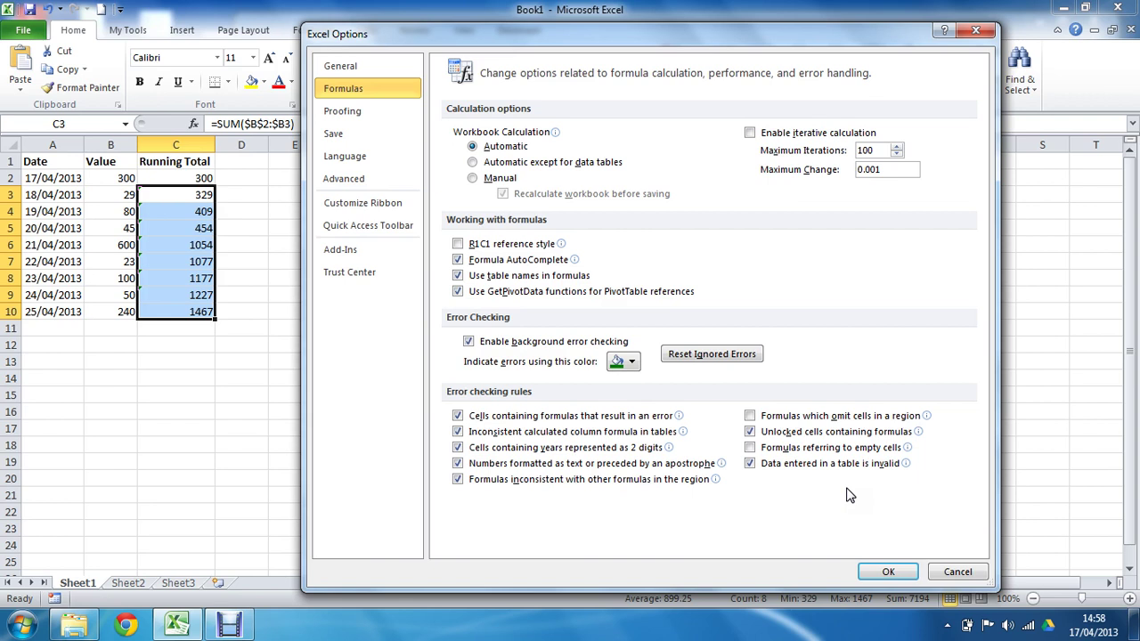
{"action": "left_click", "coordinate": [885, 570]}
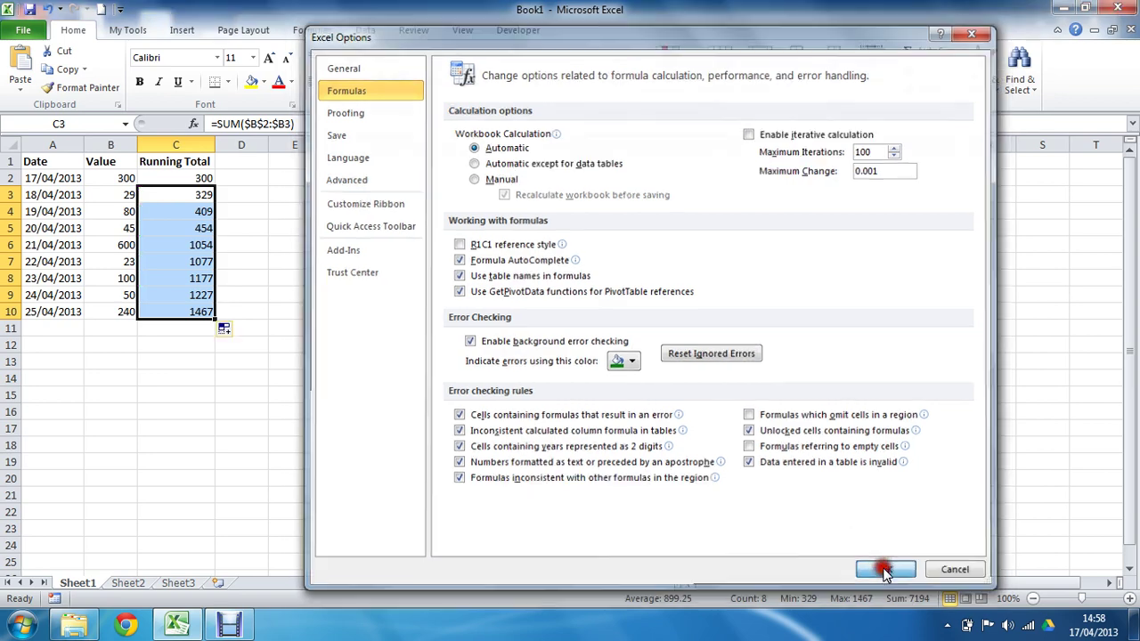
- Confirm Excel Options and verify C2:C10 no longer show green error triangles
{"action": "left_click", "coordinate": [454, 376]}
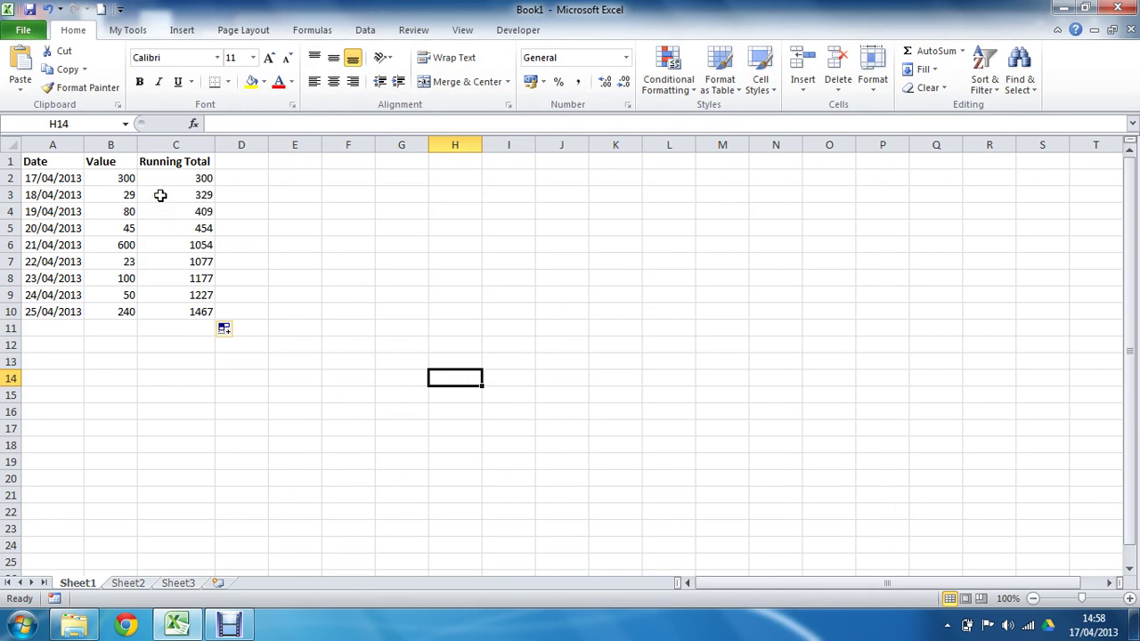
{"action": "left_click", "coordinate": [192, 361]}
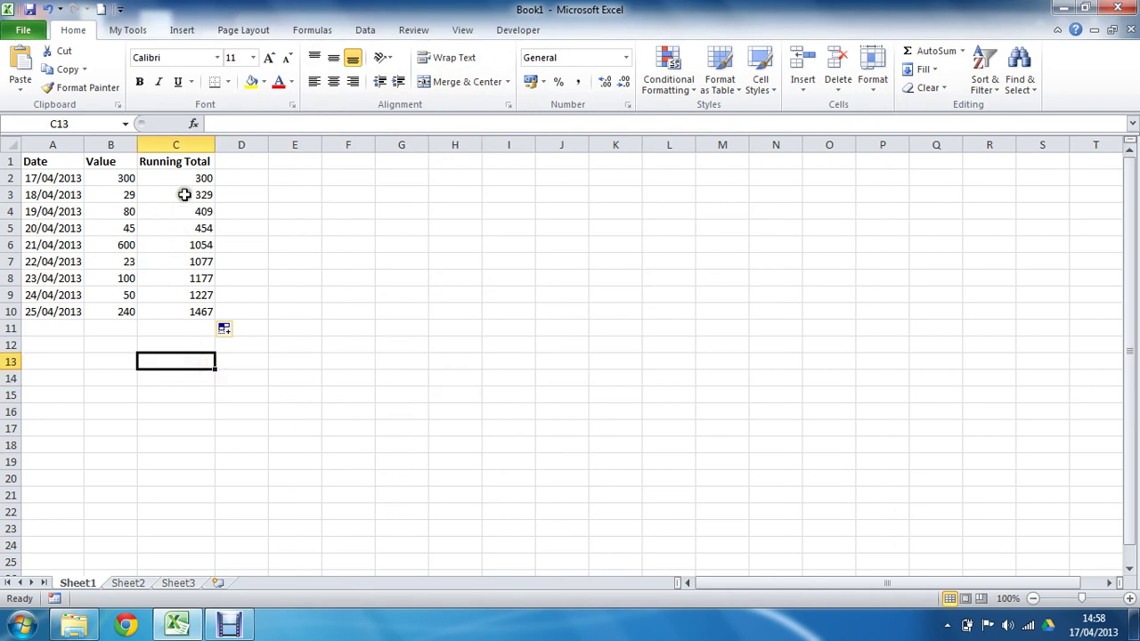
{"action": "left_click_drag", "start_coordinate": [185, 190], "coordinate": [199, 297]}
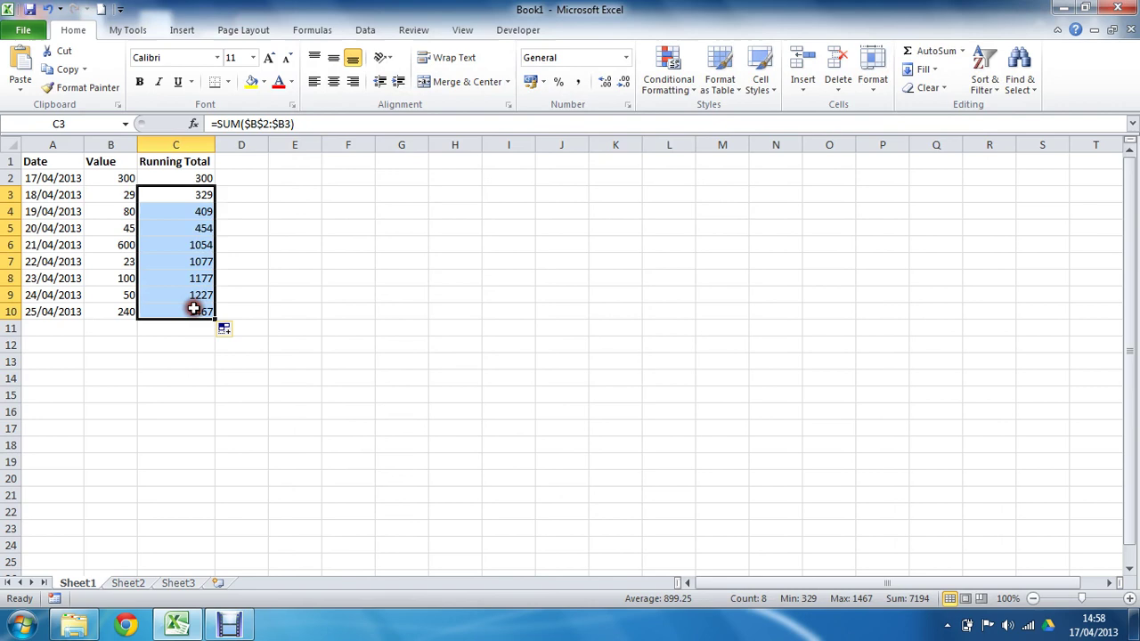
{"action": "left_click", "coordinate": [184, 178]}
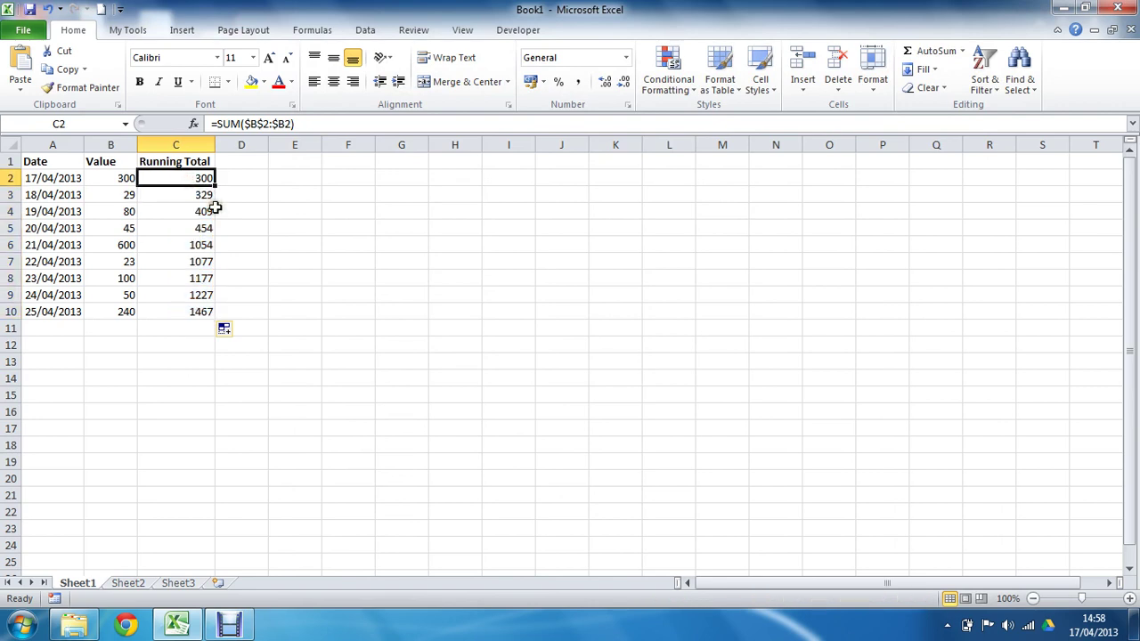